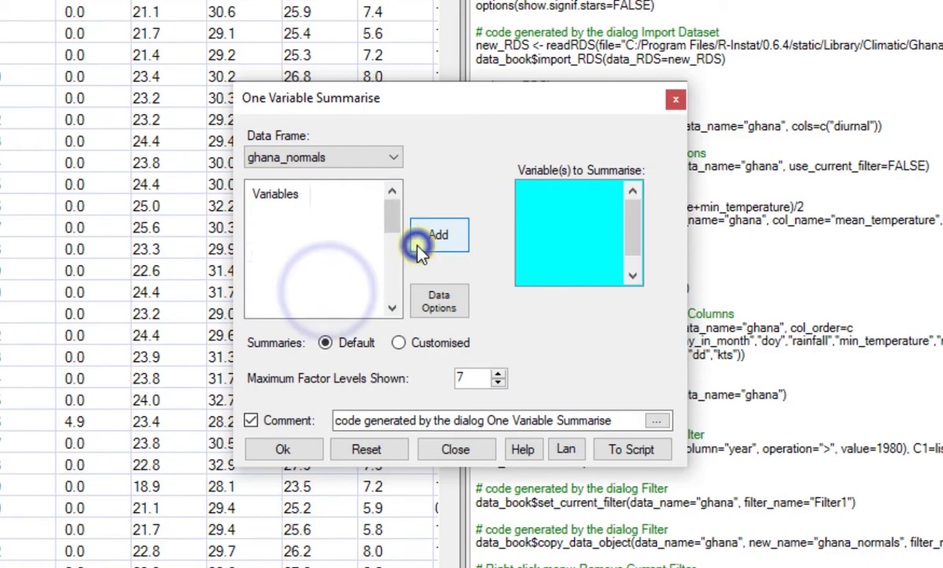
Run the One Variable Summarise on rainfall, min_temperature, max_temperature, mean_temperature and sunshine_hours of ghana_normals
click(292, 448)
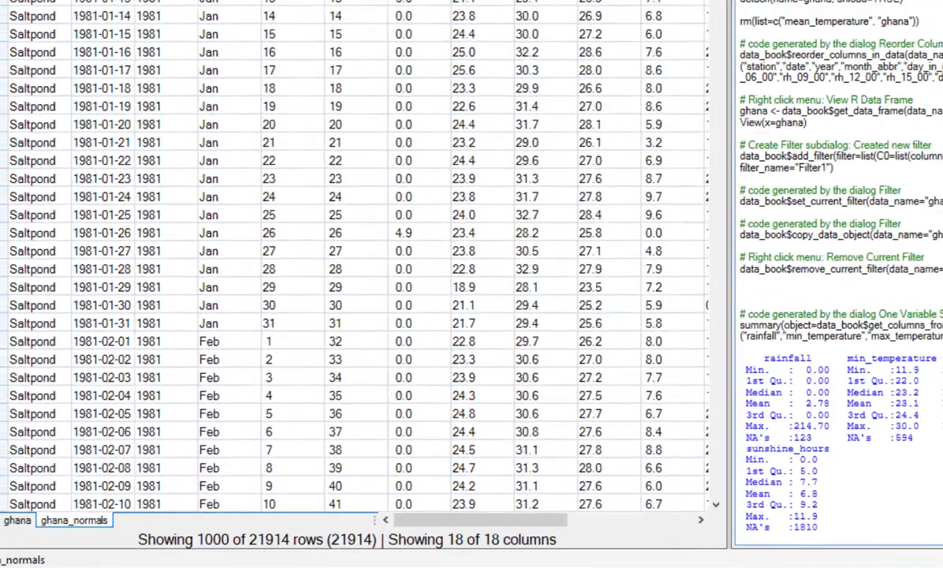
Start a climatic Inventory check on ghana_normals with min_temperature, max_temperature and sunshine_hours as elements
click(203, 21)
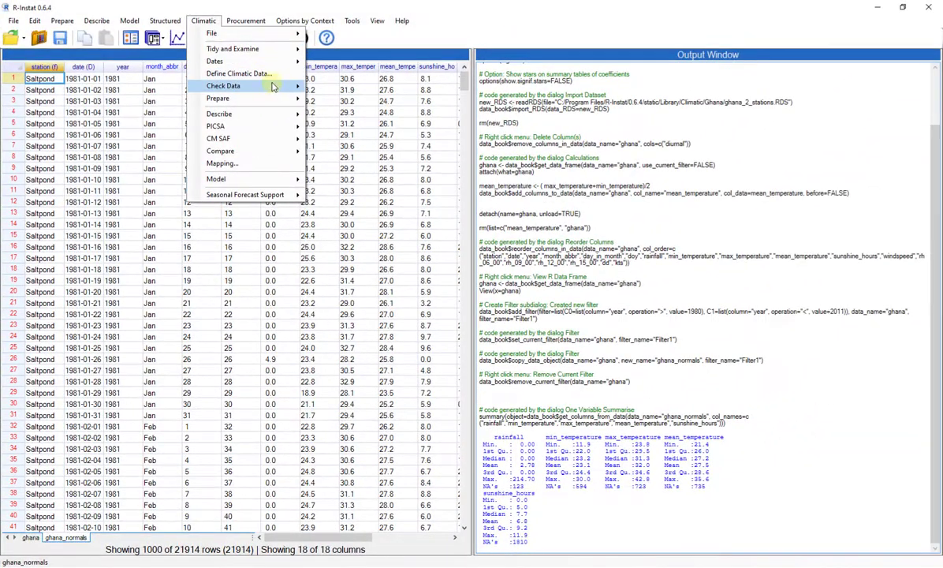
mouse_move(272, 90)
click(388, 97)
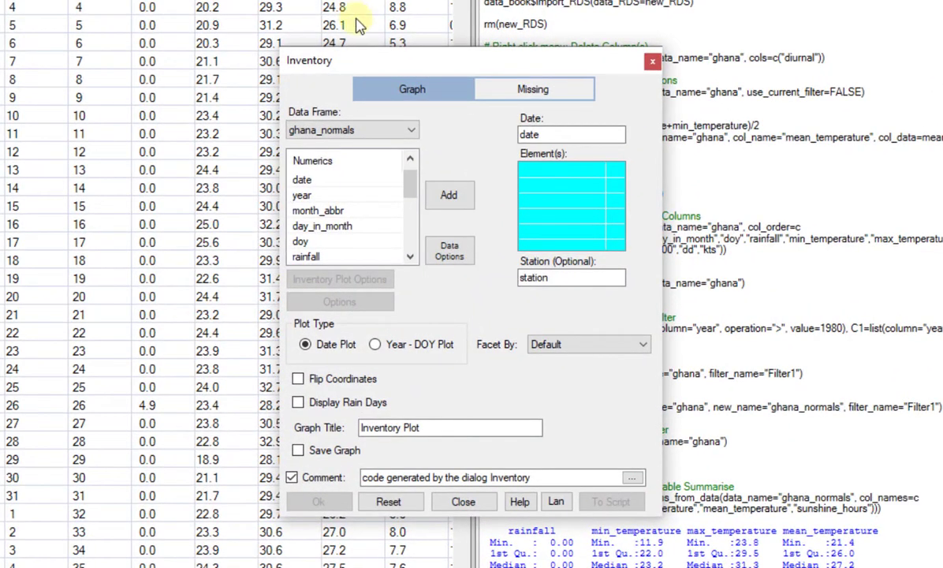
drag(409, 186, 413, 213)
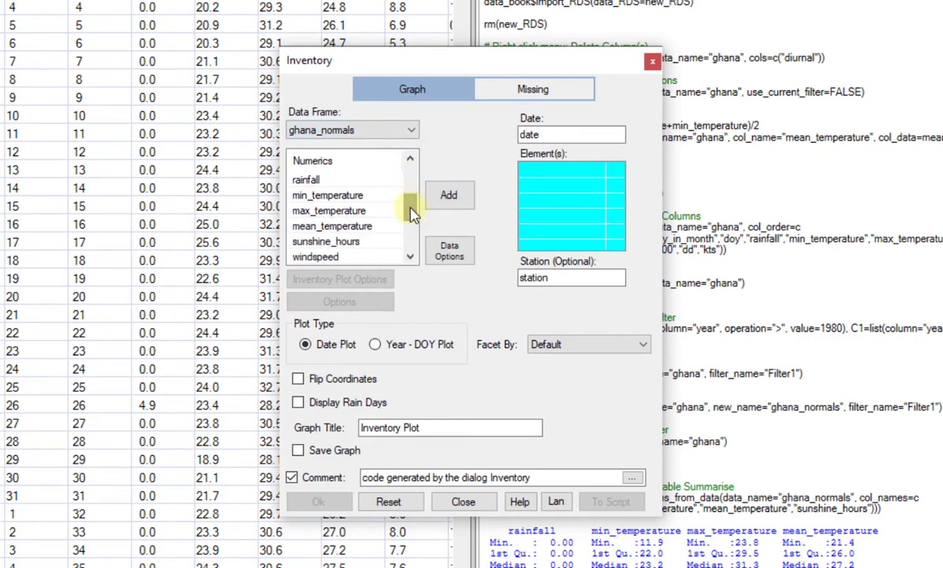
click(327, 195)
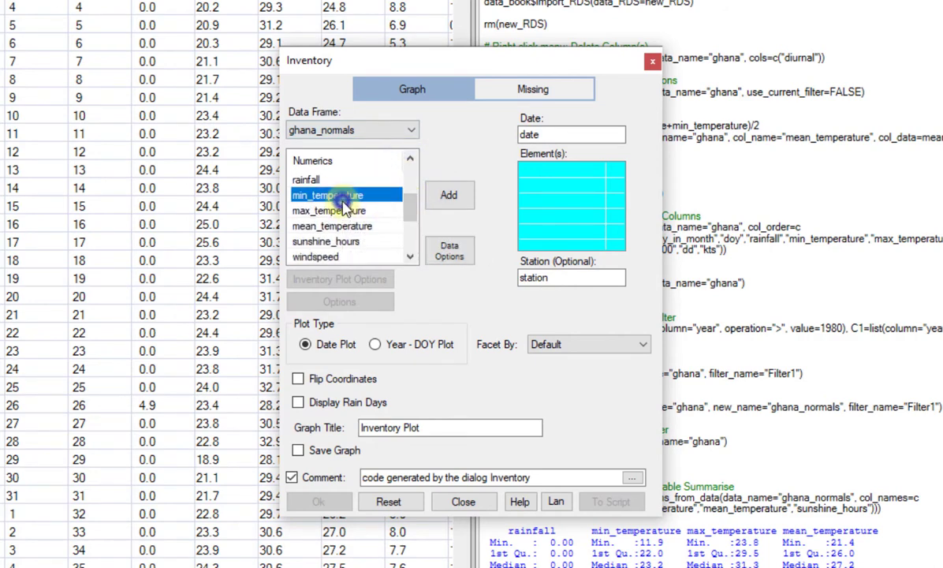
click(446, 207)
click(328, 210)
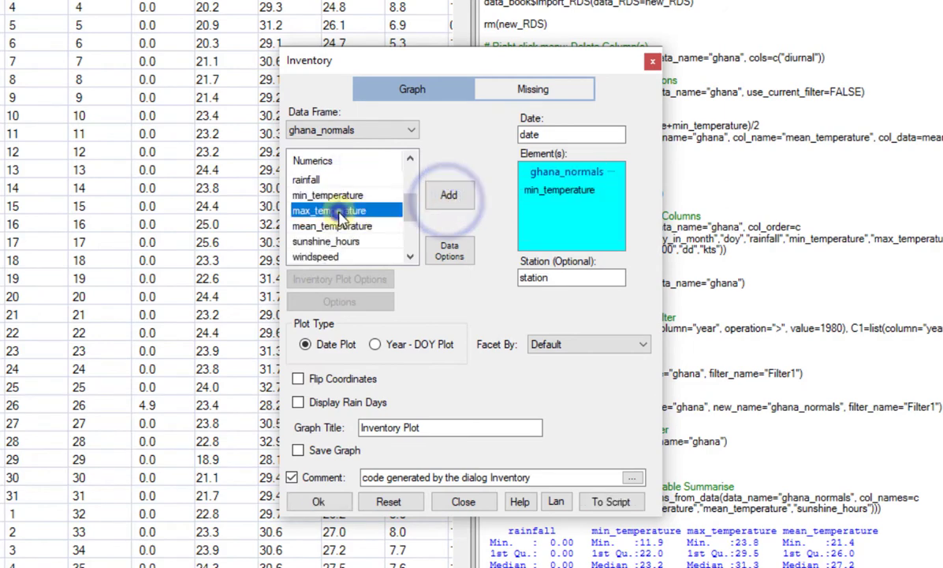
click(450, 199)
click(338, 242)
click(451, 199)
Generate the inventory graph as a Year - DOY Plot faceted by Elements-Stations
click(375, 344)
click(602, 345)
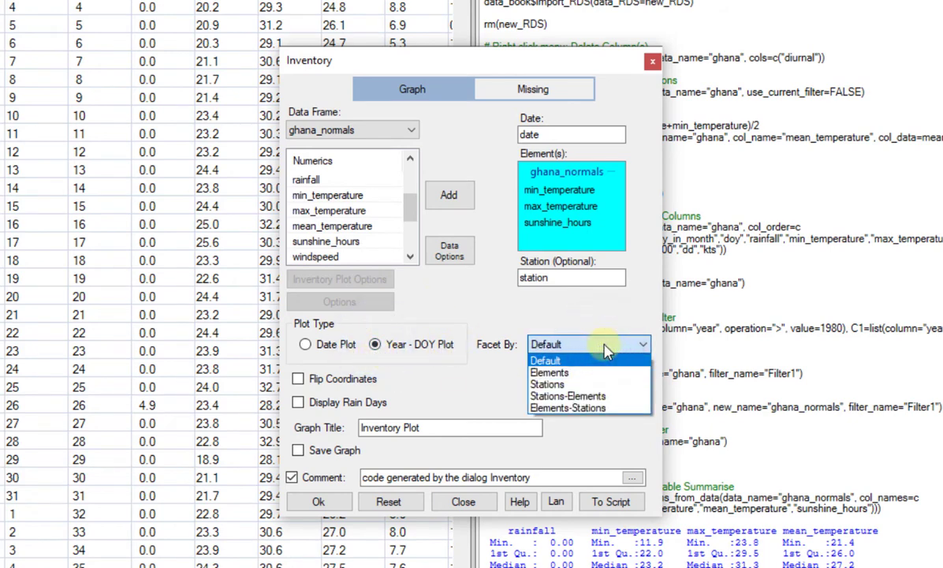
click(620, 409)
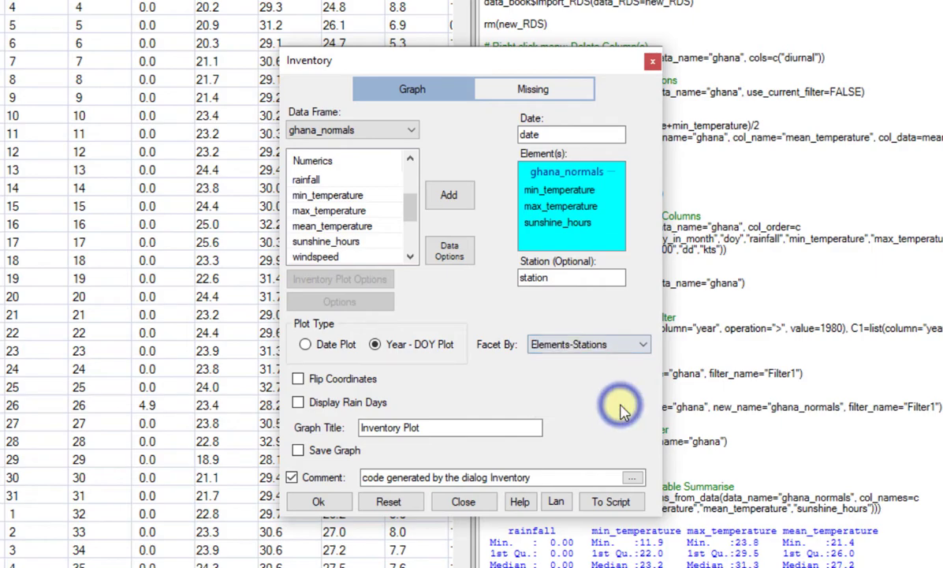
click(318, 504)
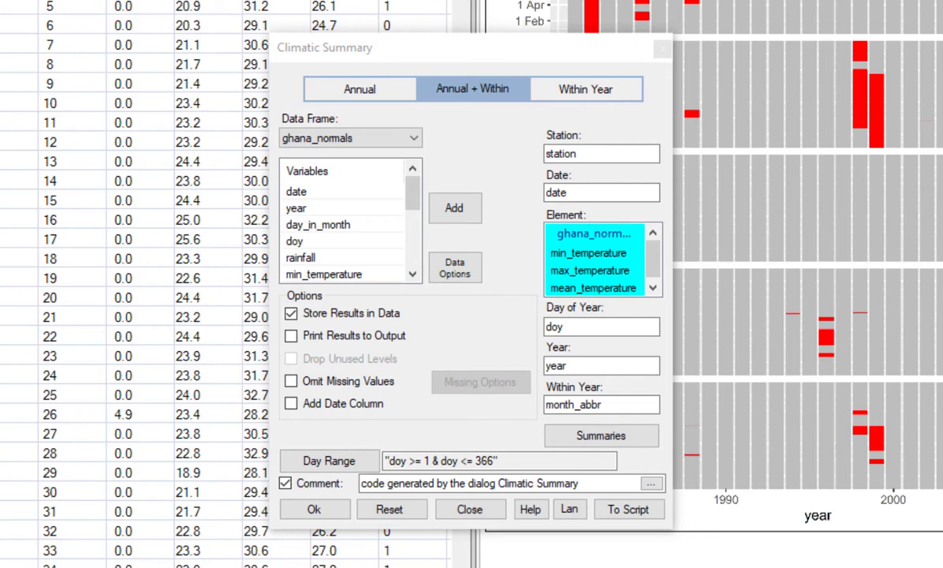
Close the Climatic Summary dialog and show the ghana_normals_by_station_year_month_abbr data sheet
click(661, 52)
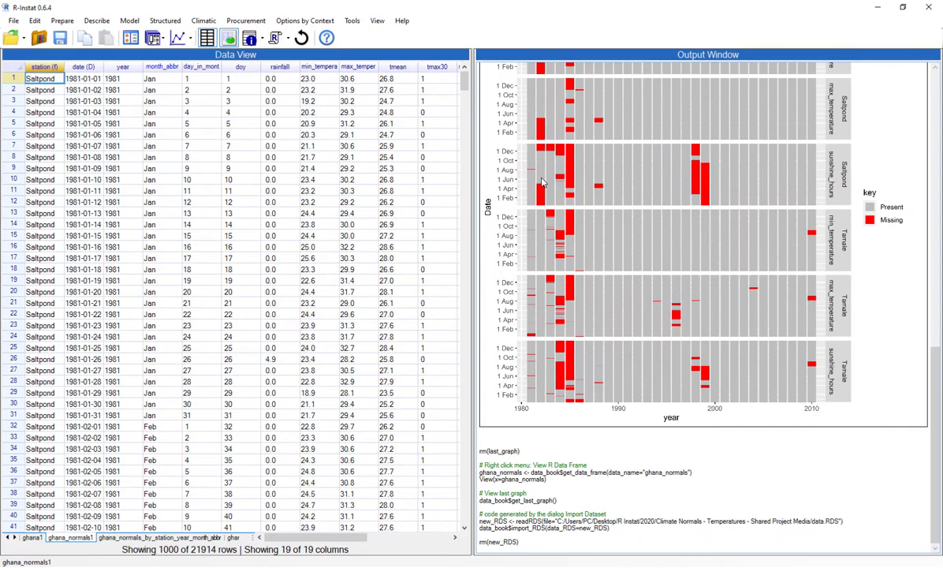
click(157, 537)
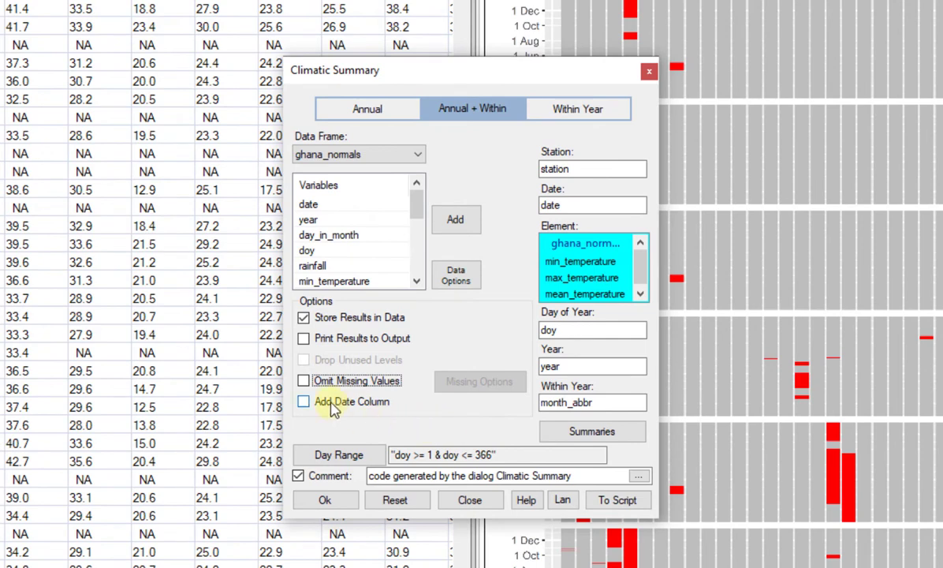
Omit missing values in the Climatic Summary, allowing at most 10 missing values and 4 consecutive missing values
click(304, 380)
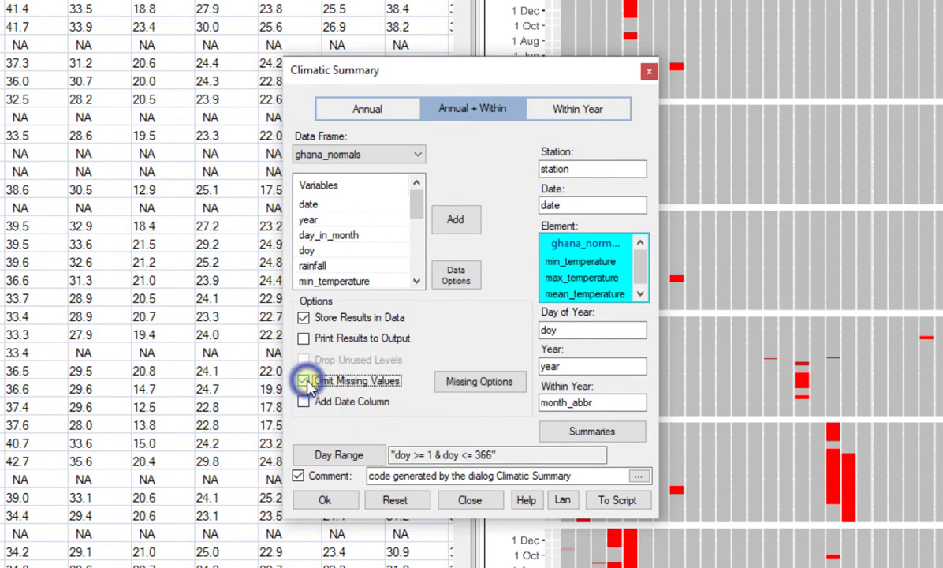
click(504, 387)
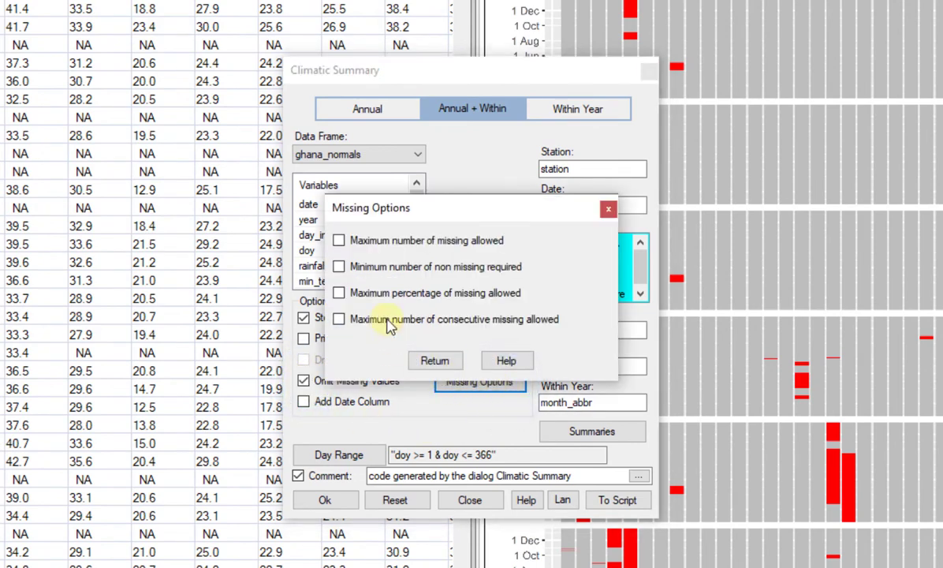
click(338, 241)
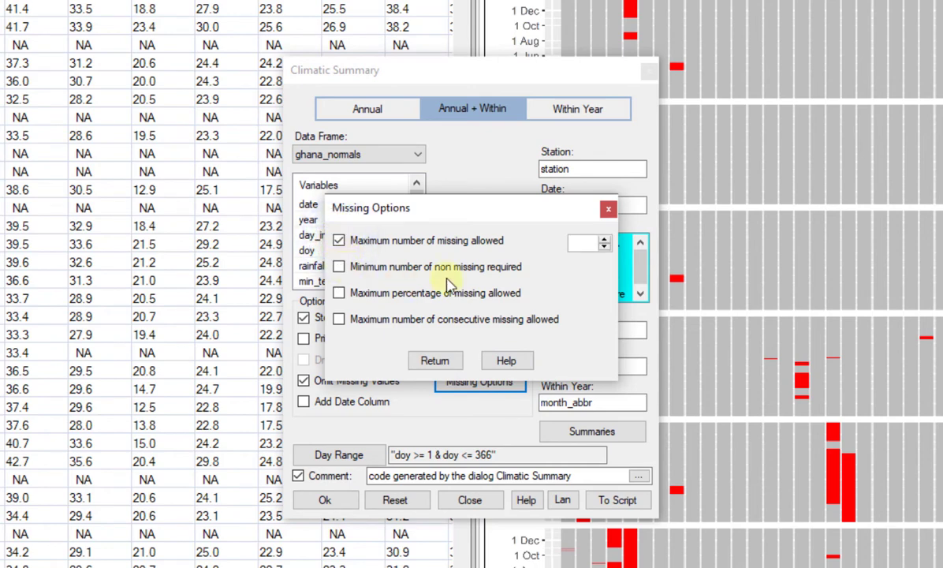
click(572, 243)
text(10)
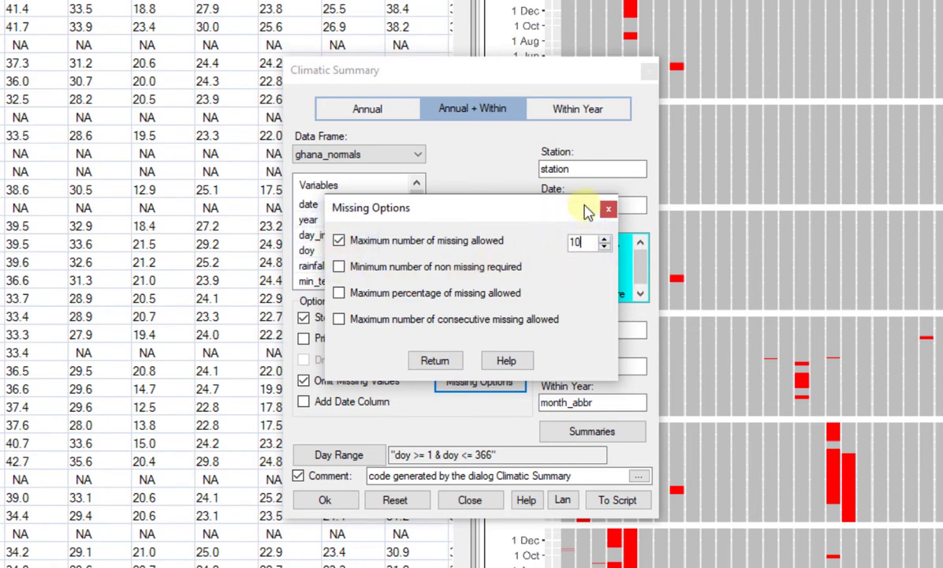
click(340, 319)
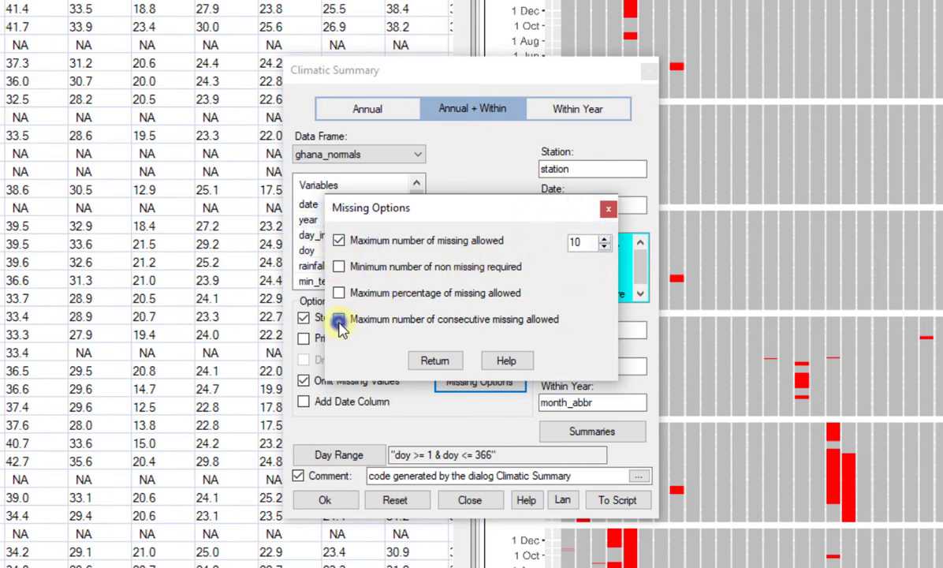
click(572, 319)
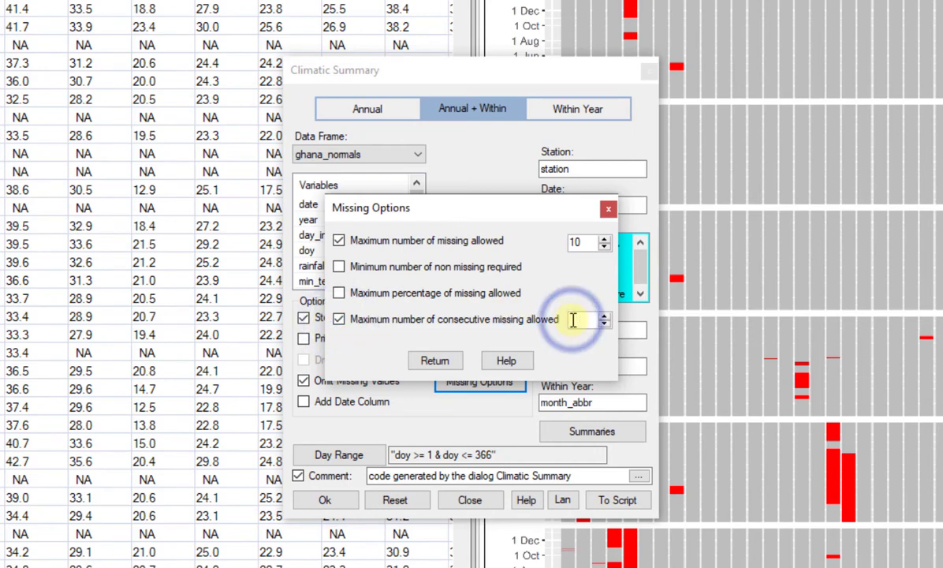
text(4)
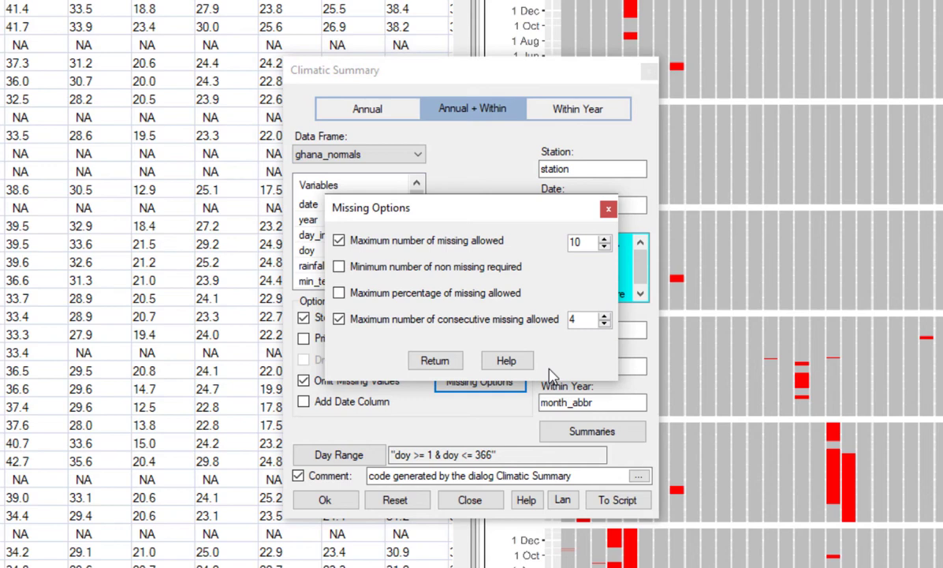
Try limits of 5 missing and 3 consecutive missing values, and restore them to 10 and 4
drag(590, 242, 573, 244)
text(5)
drag(588, 319, 549, 328)
text(3)
double_click(581, 240)
text(10)
double_click(576, 319)
text(4)
Accept the missing-value options and run the Annual + Within climatic summary on ghana_normals
click(435, 360)
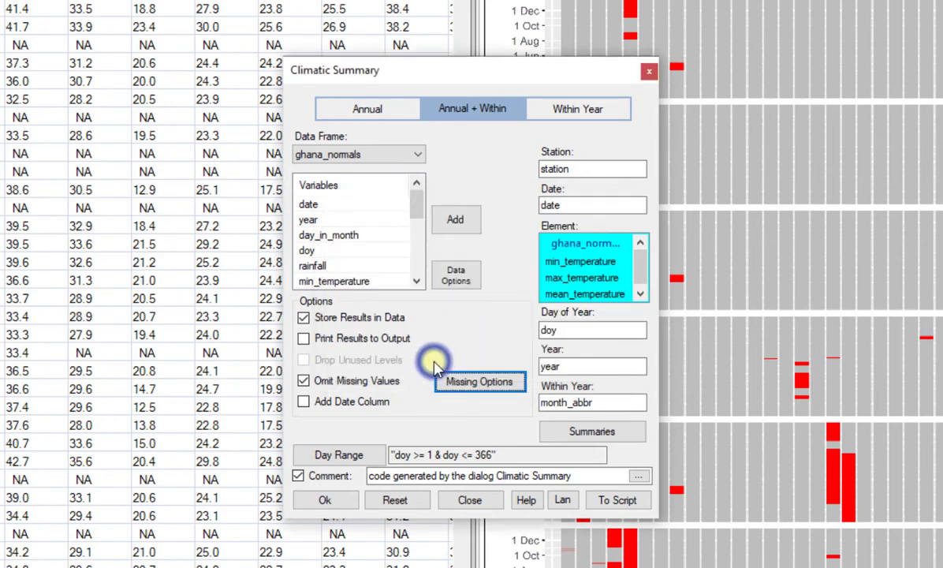
click(317, 499)
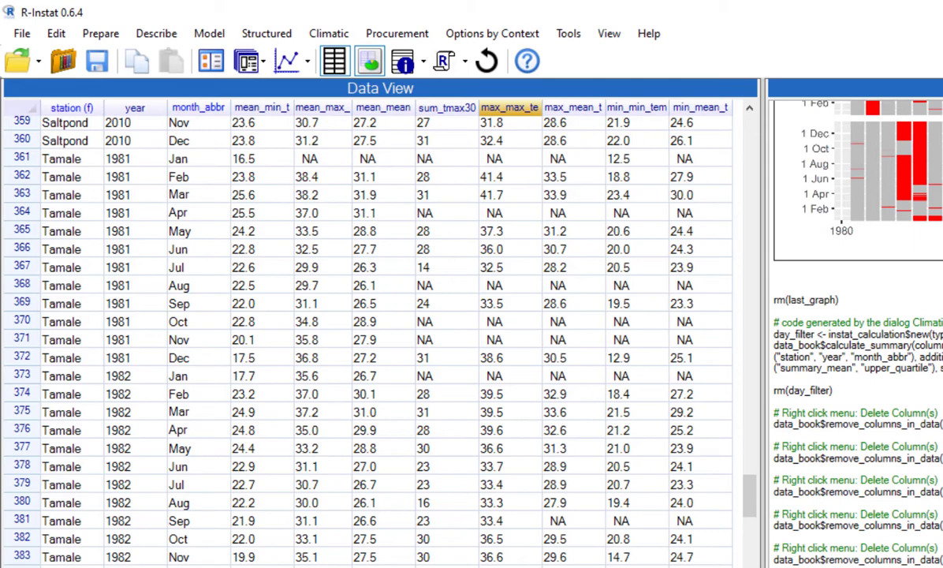
Reopen the Climatic Summary and replace its elements with min_temperature and mean_temperature
click(206, 61)
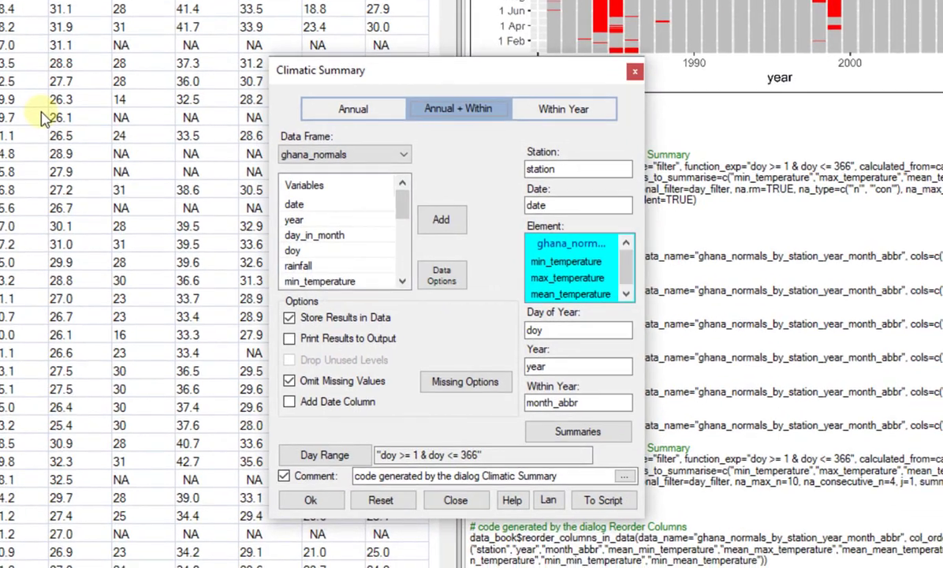
right_click(552, 280)
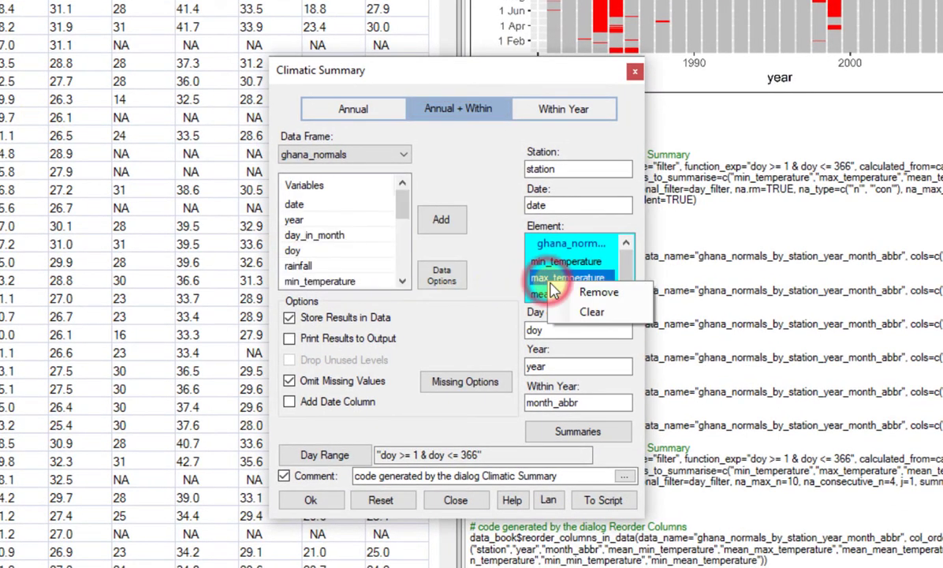
click(568, 312)
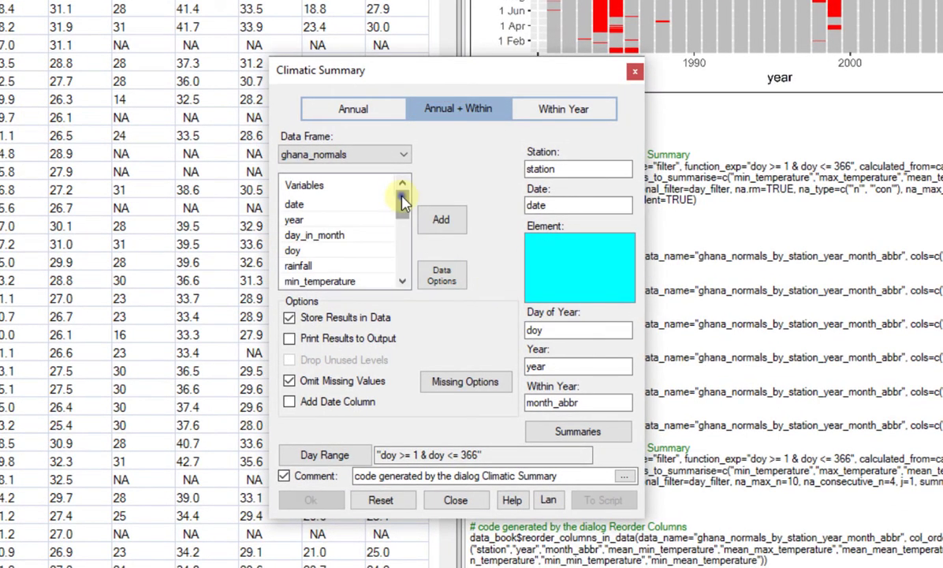
drag(400, 194, 400, 241)
click(367, 207)
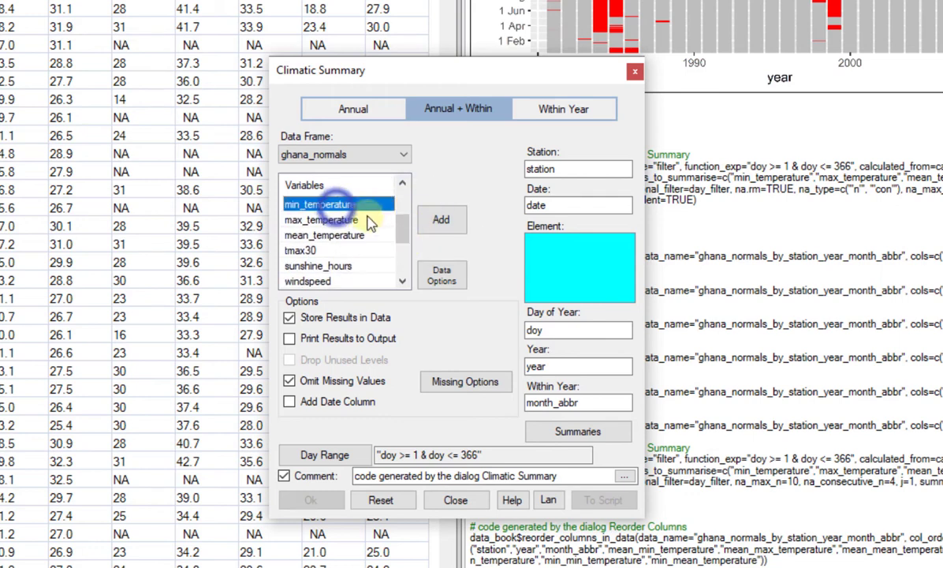
click(434, 224)
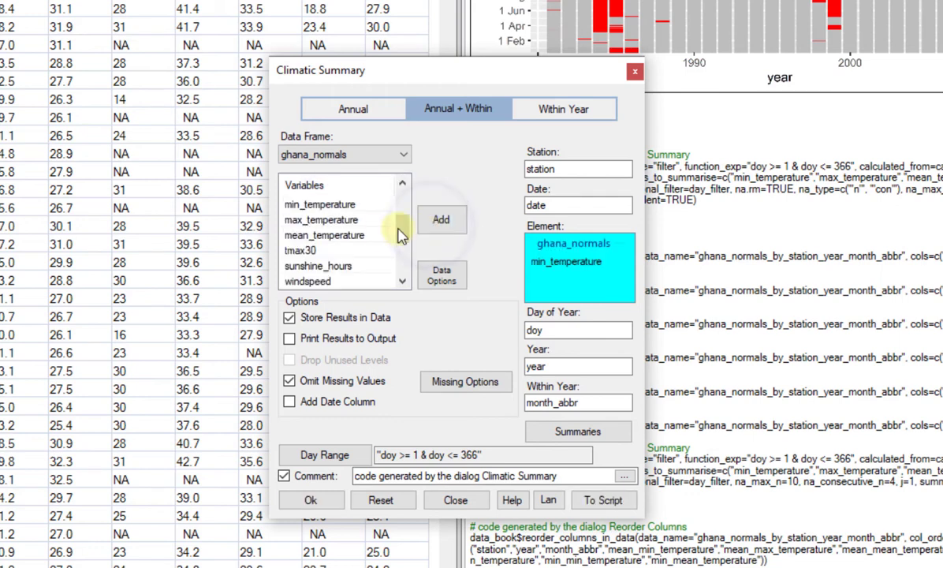
click(388, 237)
click(435, 221)
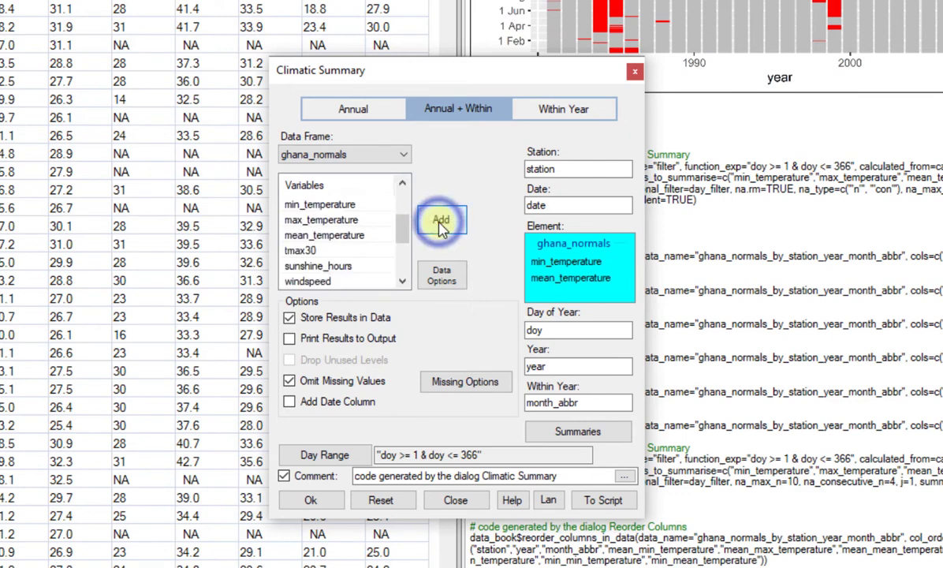
Change the summary statistics by clearing Mean and including Minimum
click(556, 431)
click(442, 336)
click(305, 249)
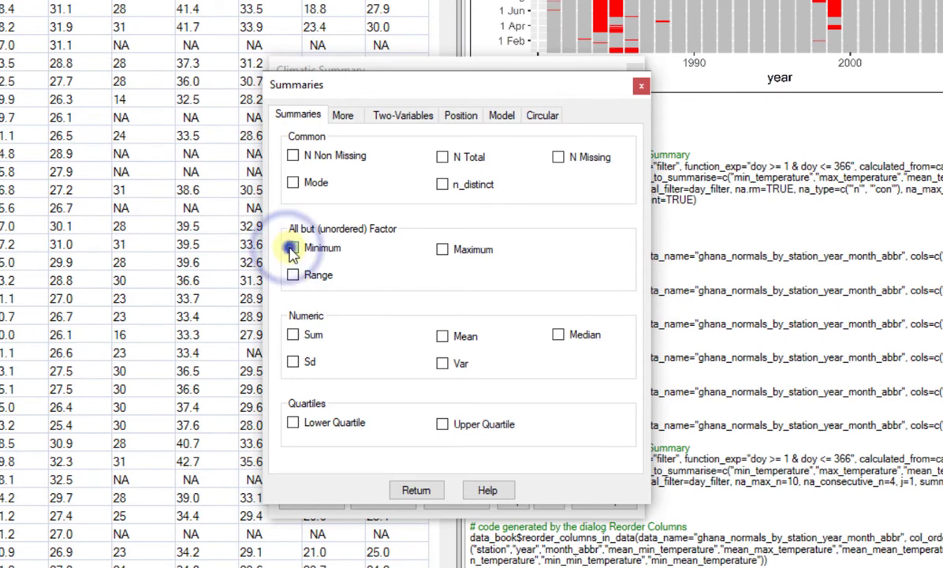
click(396, 492)
Remove the limits on total and consecutive missing values and run the climatic summary
click(435, 383)
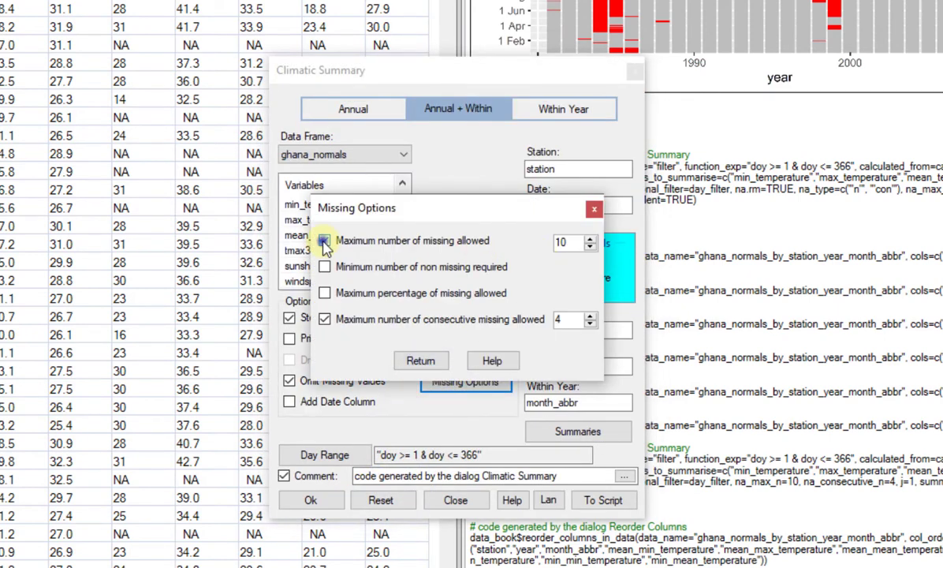
click(324, 241)
click(324, 319)
click(421, 360)
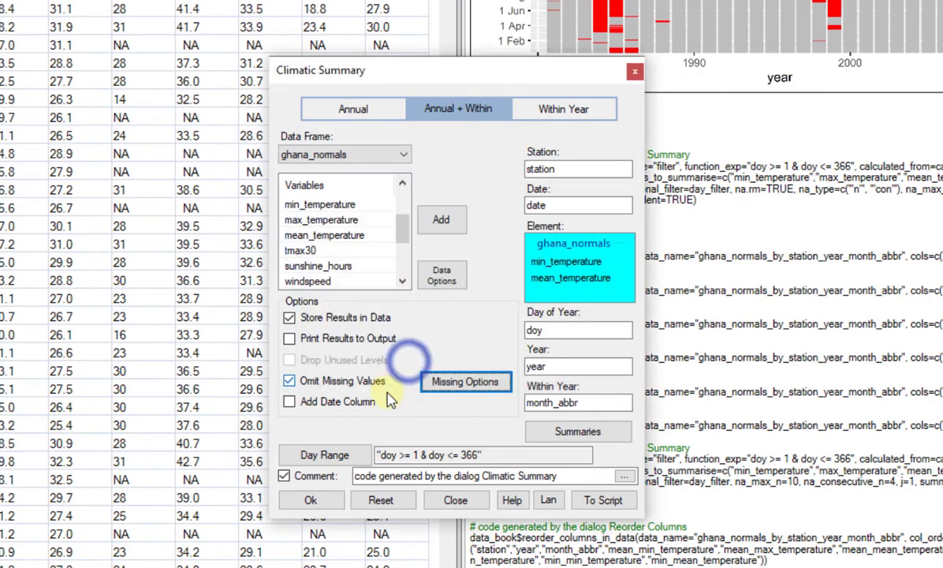
click(330, 500)
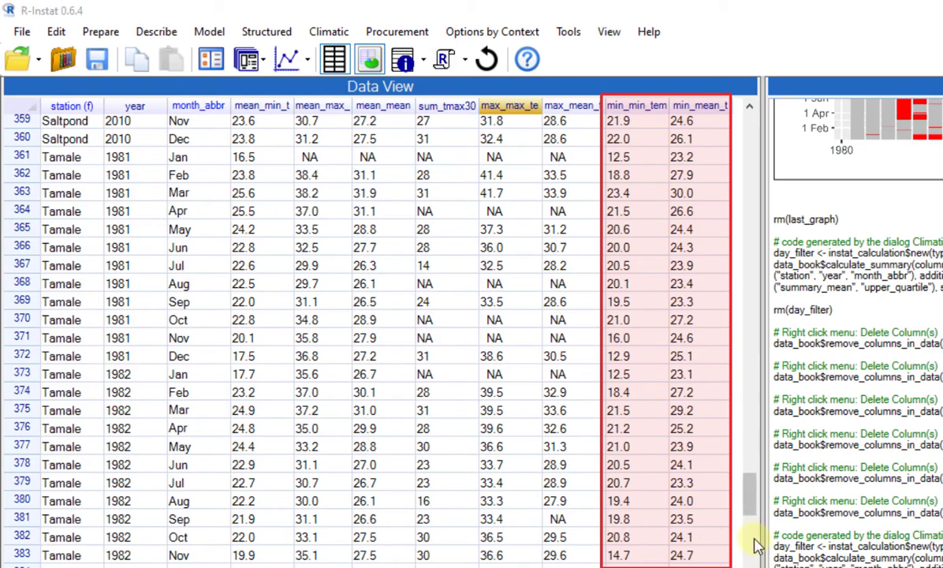
drag(749, 496, 748, 532)
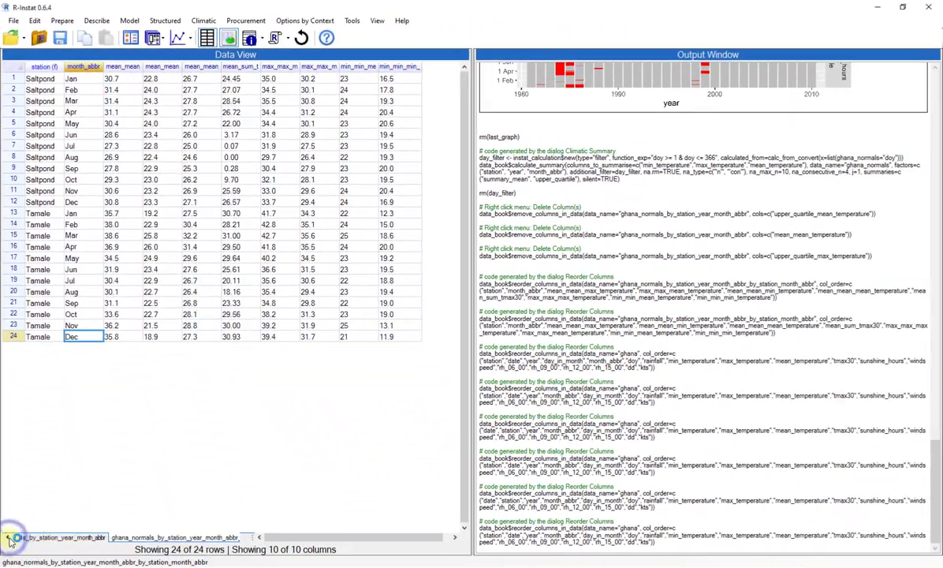
Go back through the data sheets and show the ghana data frame
click(8, 537)
click(8, 537)
click(29, 536)
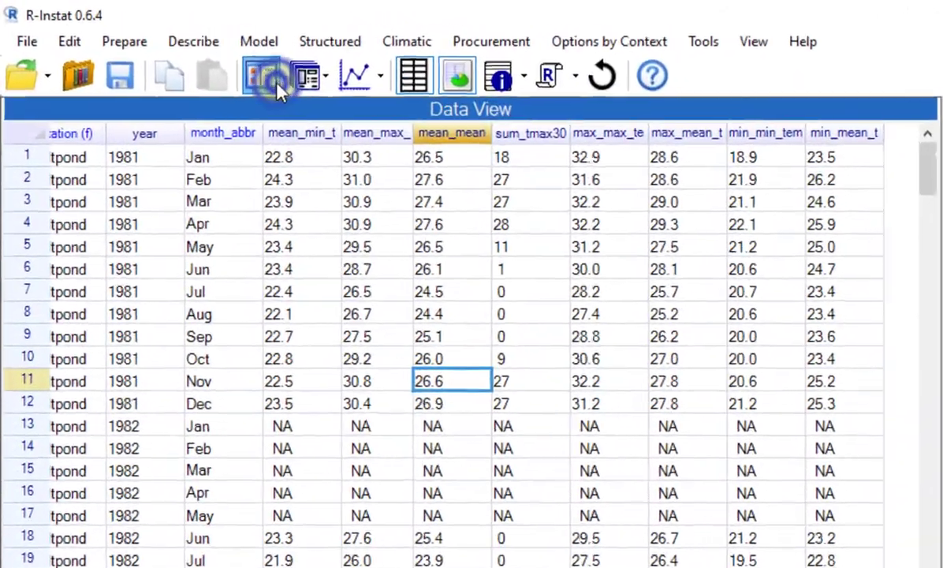
Open the Climatic Summary in Annual + Within mode with ghana_normals as the data frame
click(161, 47)
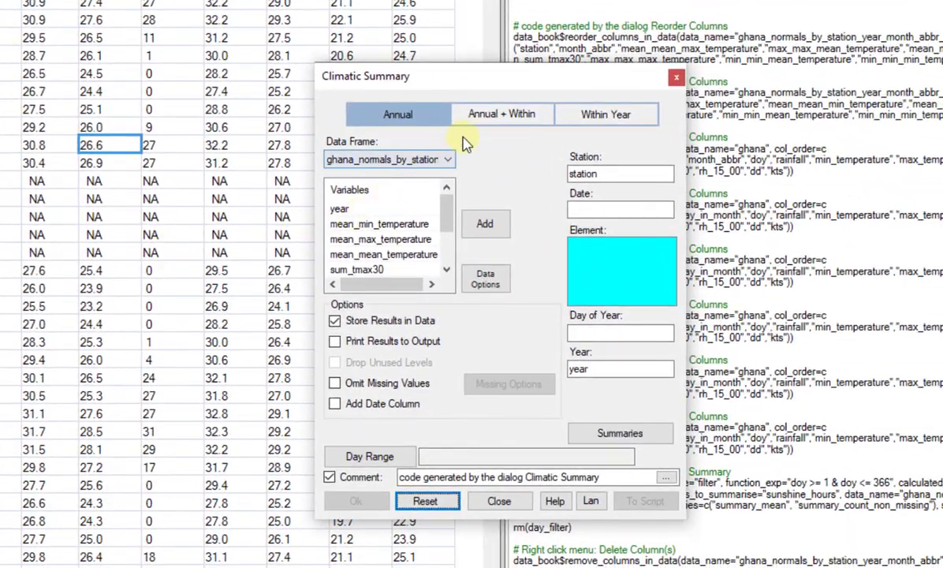
click(485, 115)
click(448, 160)
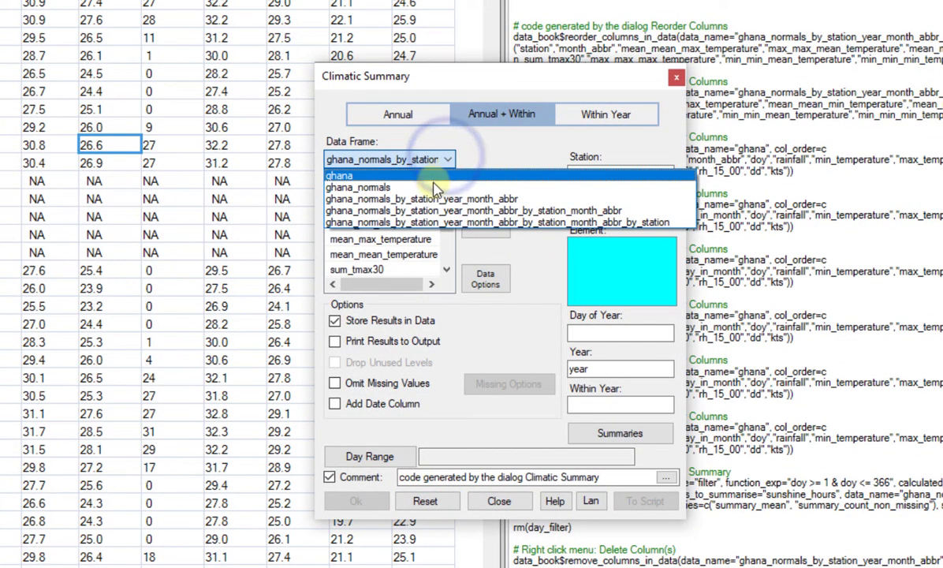
click(432, 186)
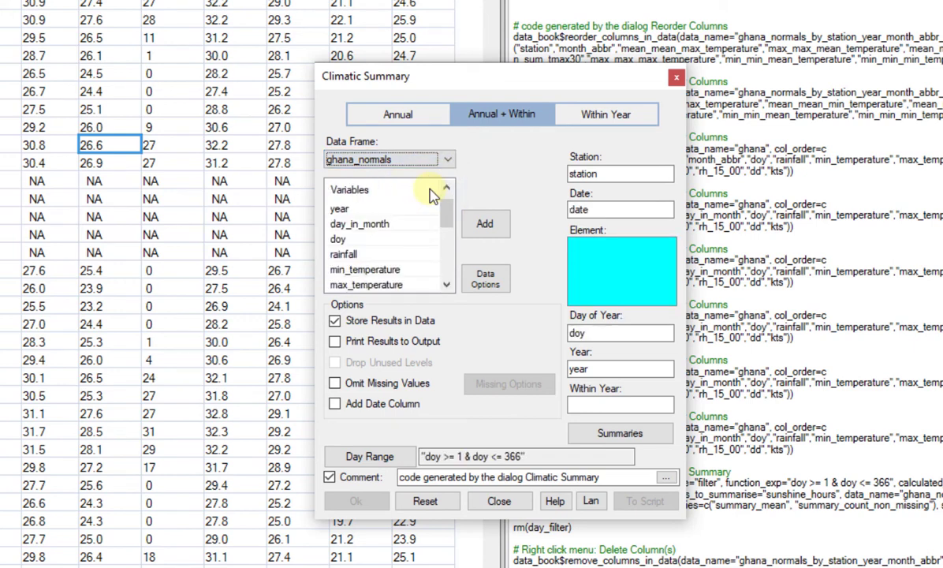
Set sunshine_hours as the element and month_abbr as the within-year variable for the climatic summary
drag(446, 203, 450, 241)
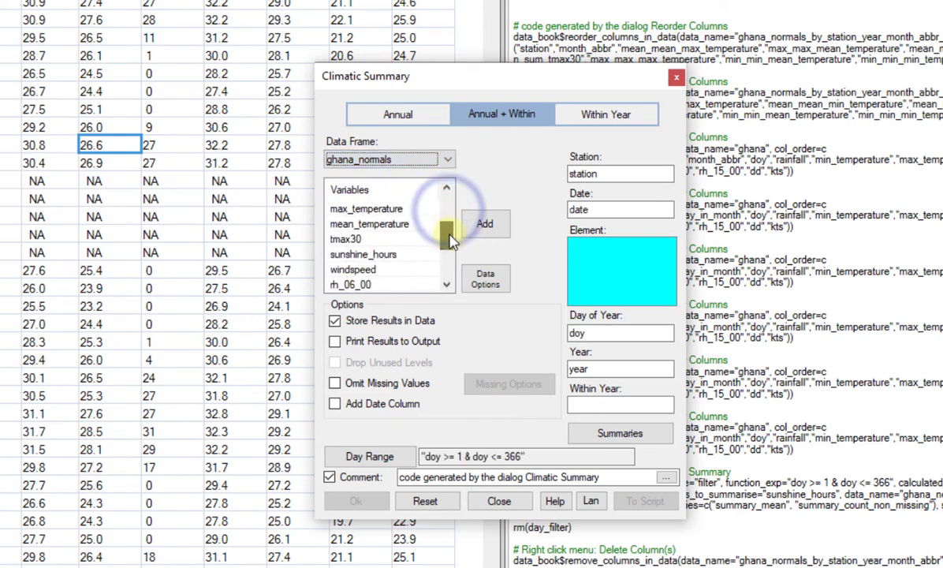
click(363, 254)
click(484, 224)
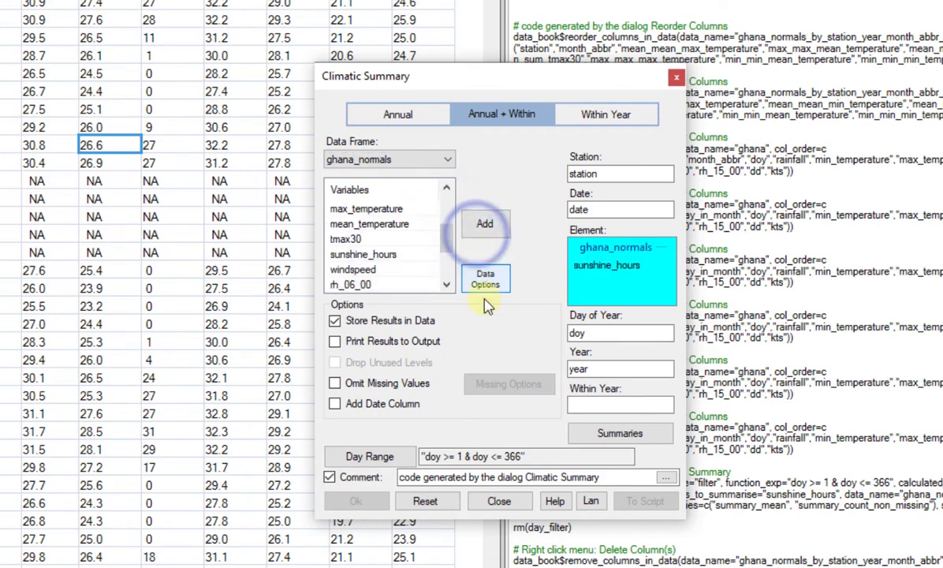
click(608, 406)
drag(446, 242, 444, 157)
click(374, 241)
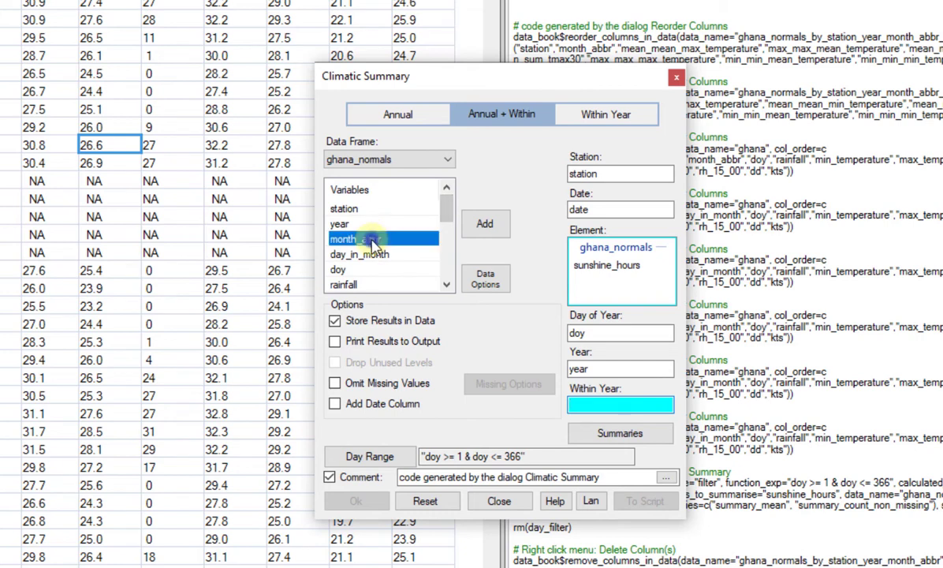
click(484, 223)
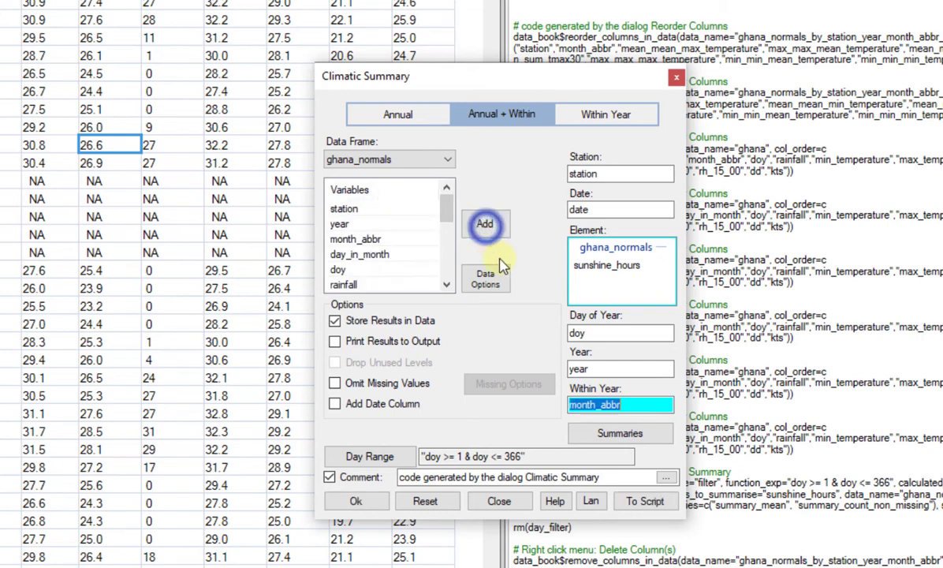
Choose Sum as the only summary statistic and run the climatic summary for sunshine hours
click(601, 440)
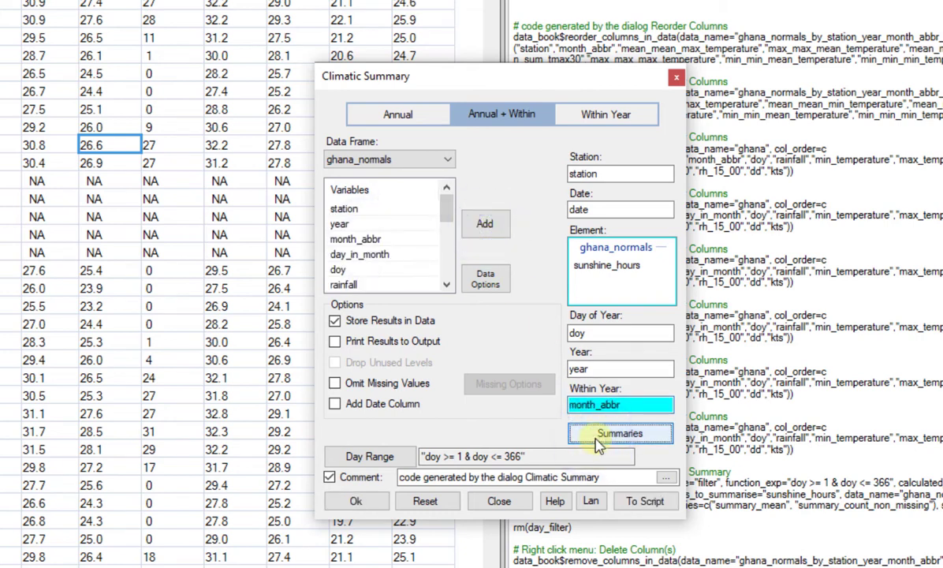
click(339, 161)
click(485, 161)
click(460, 491)
click(371, 503)
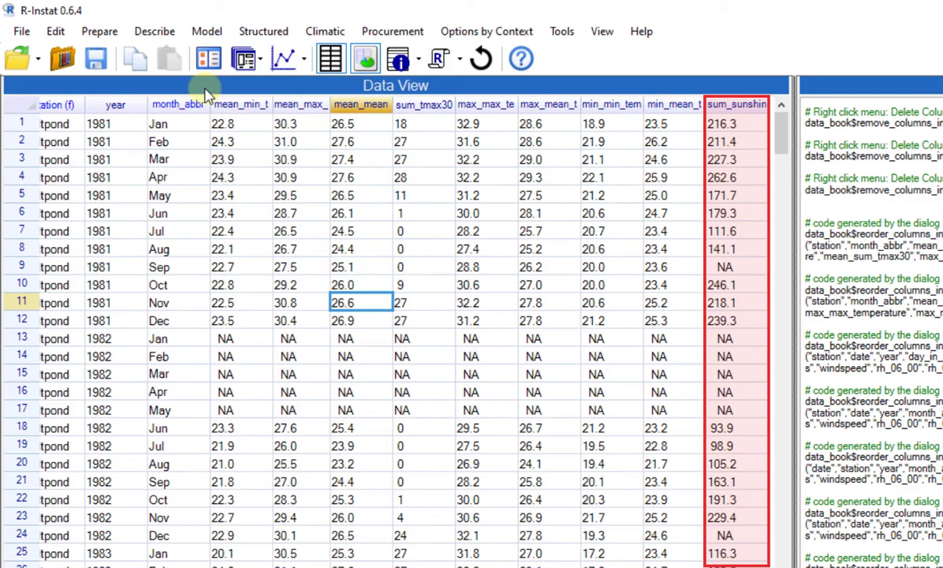
Reopen Column Statistics and add sum_sunshine_hours as the variable to summarise by station and month_abbr
click(243, 60)
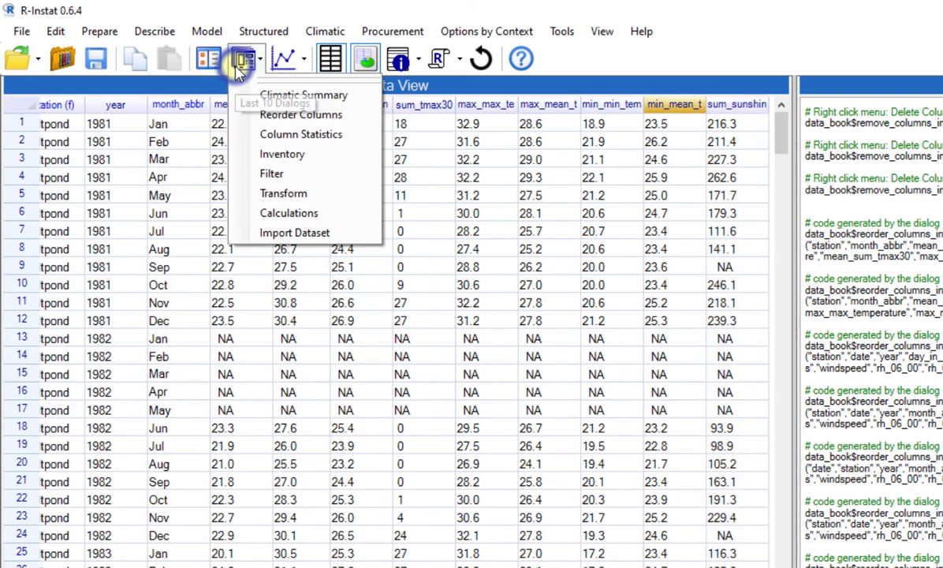
click(259, 137)
drag(460, 194, 432, 212)
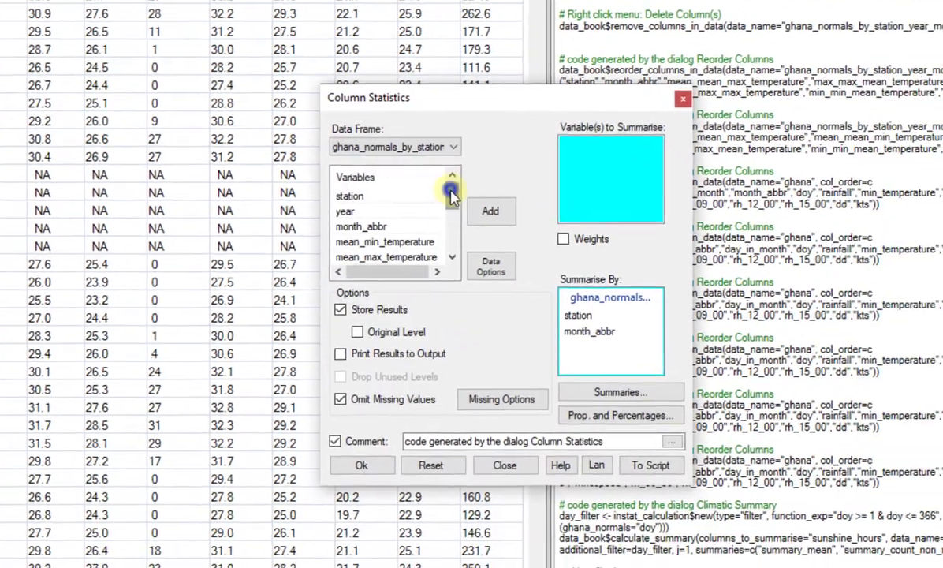
click(375, 244)
click(468, 200)
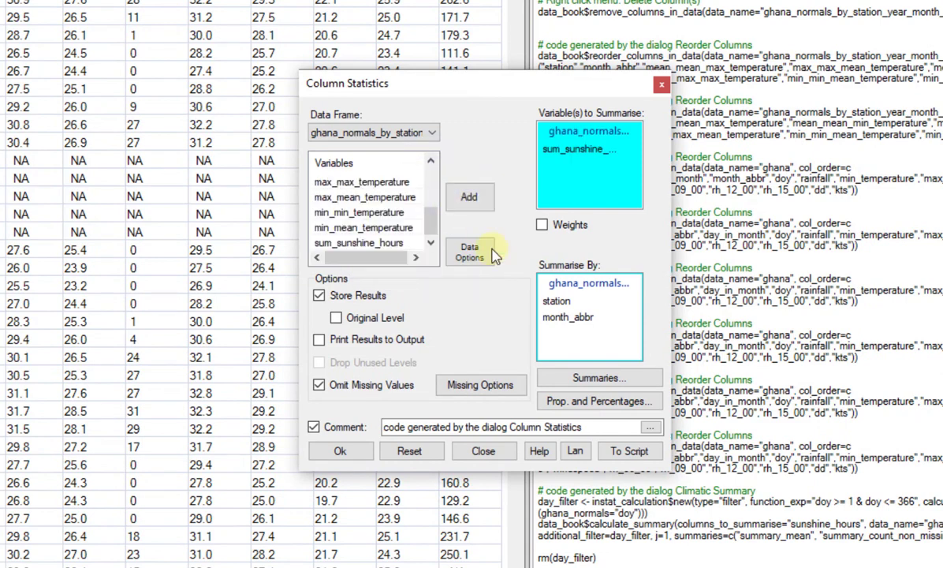
Include N Non Missing alongside Mean in the summaries and run the column statistics
click(598, 380)
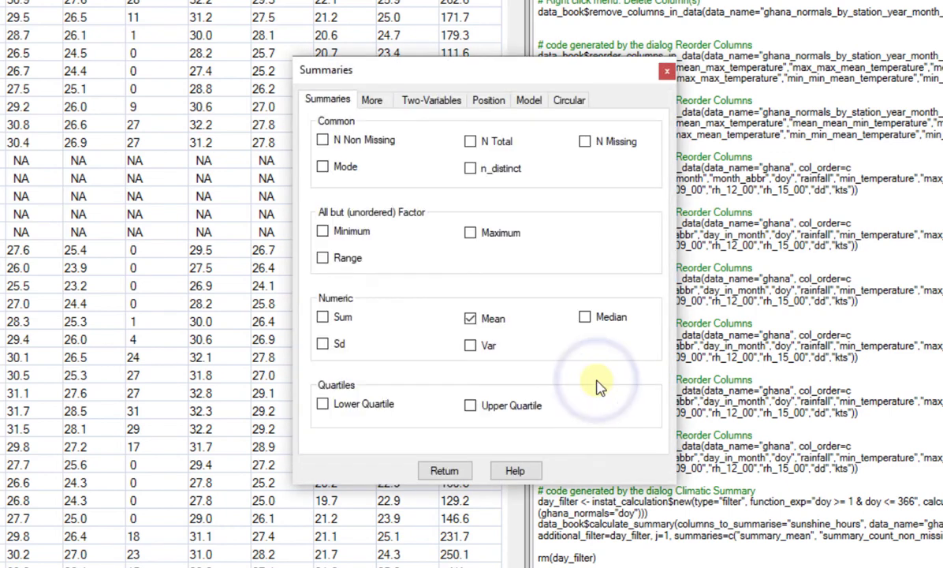
click(322, 140)
click(461, 471)
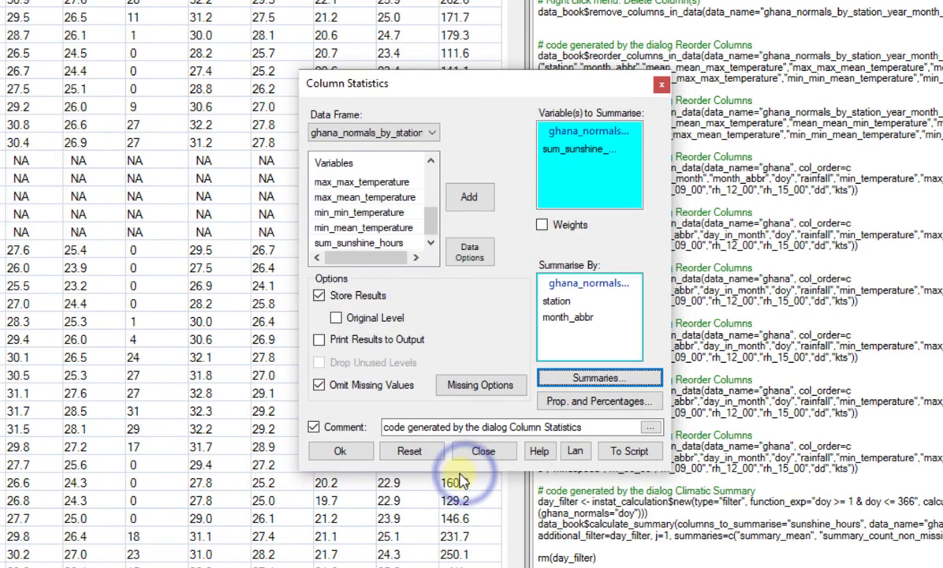
click(346, 456)
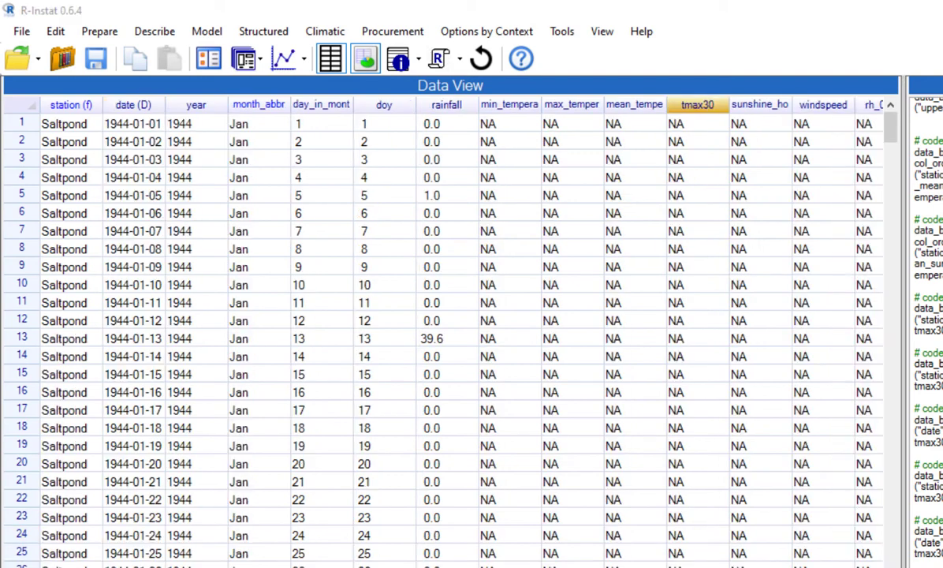
Rerun the climatic summary of sunshine_hours omitting missing values, allowing at most 10 missing in total and 4 consecutive missing
click(208, 73)
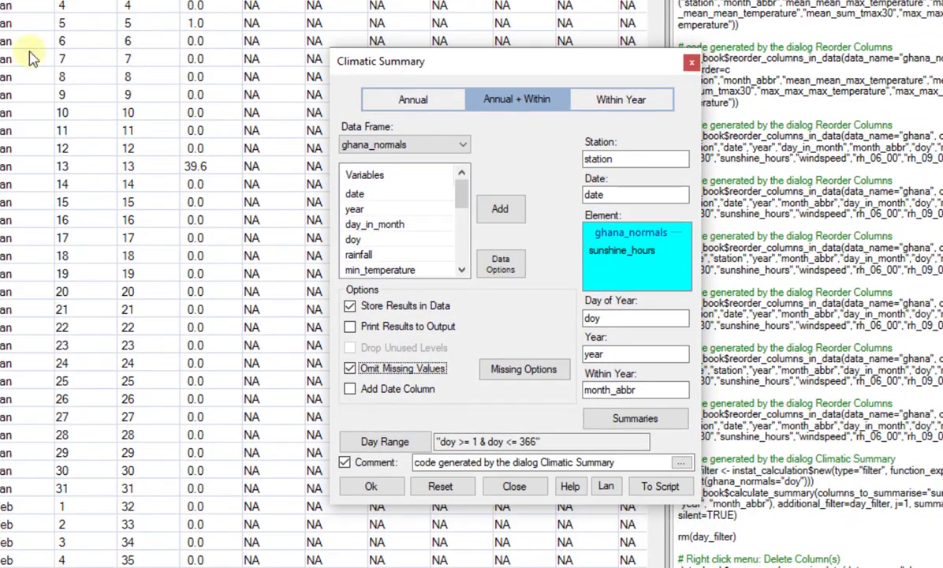
click(507, 373)
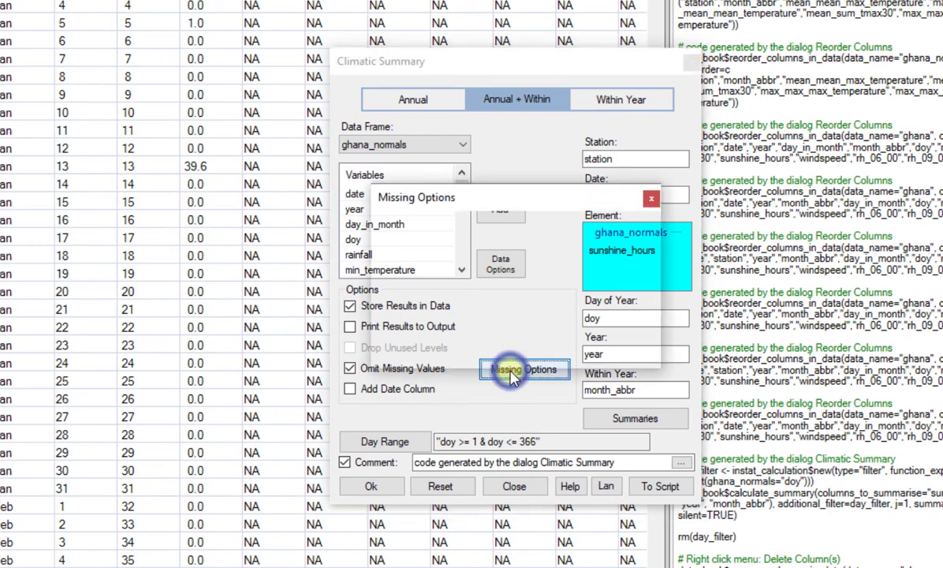
click(383, 230)
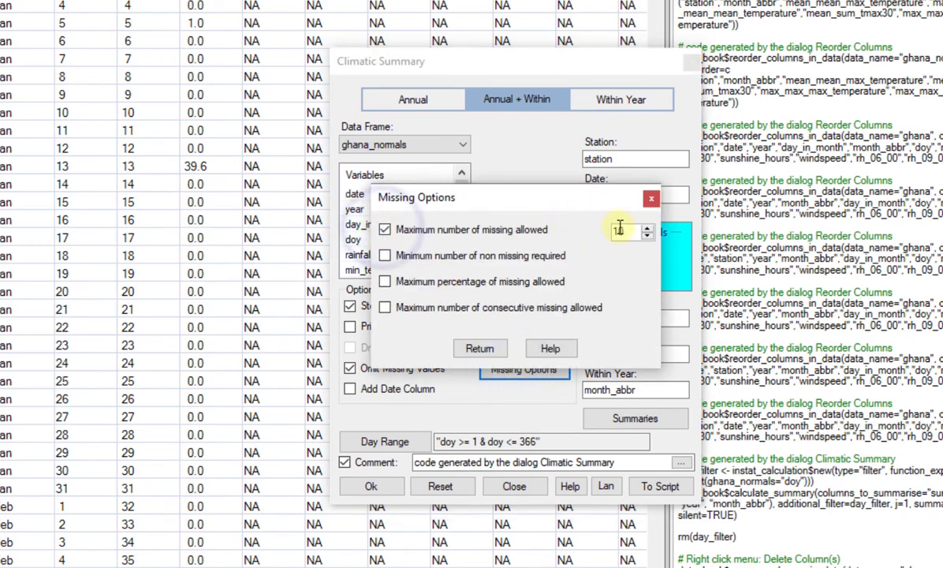
click(384, 308)
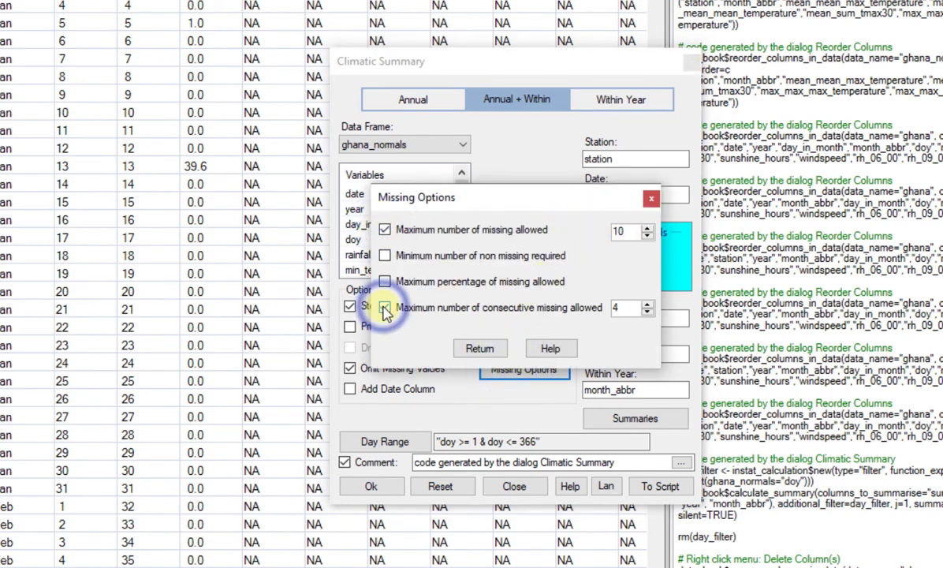
click(479, 348)
click(372, 485)
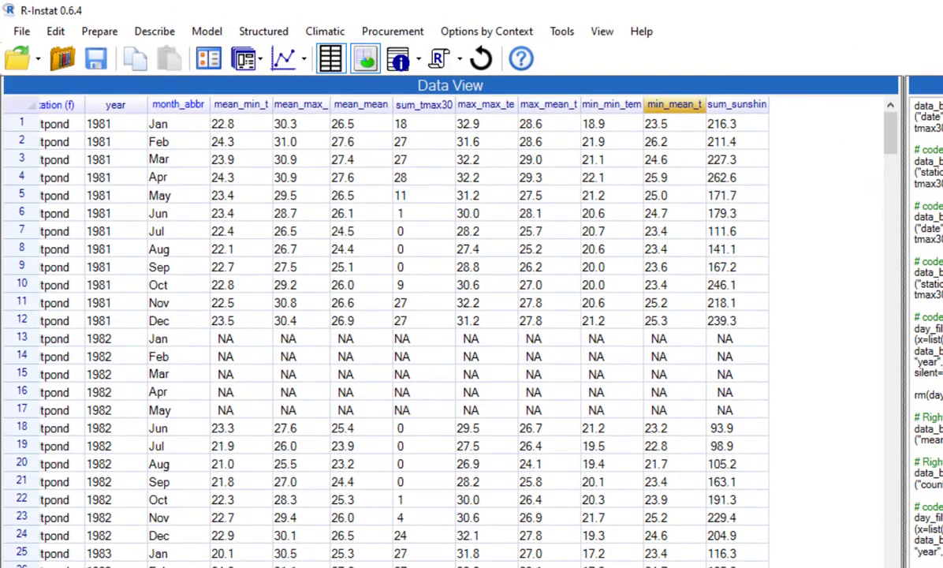
Rerun Column Statistics on the sum_sunshine_hours column, summarised by station and month_abbr
click(261, 62)
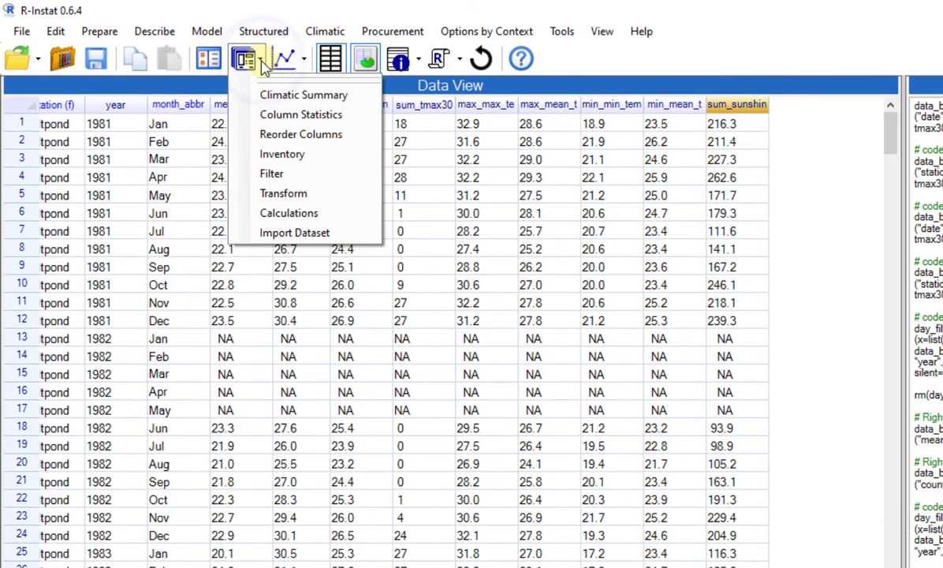
click(300, 116)
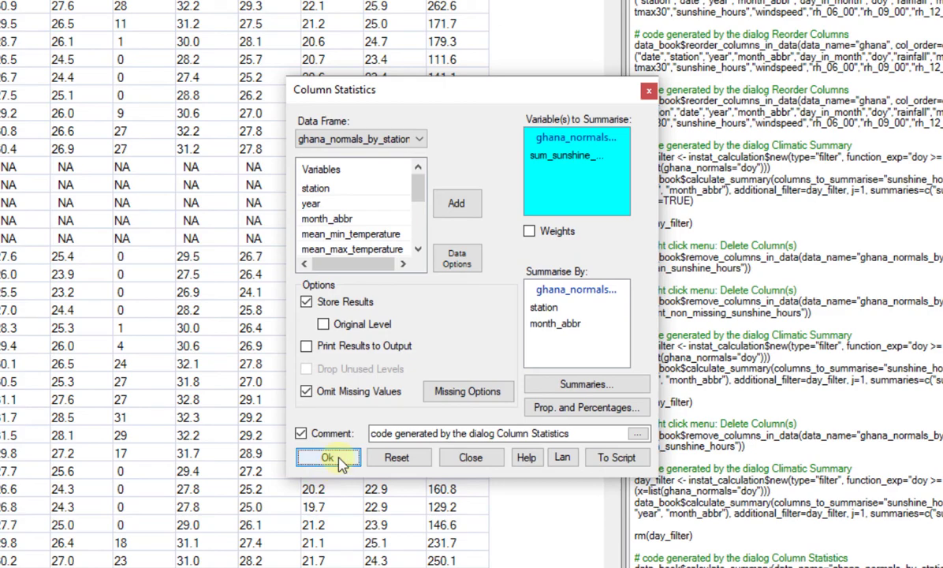
click(327, 458)
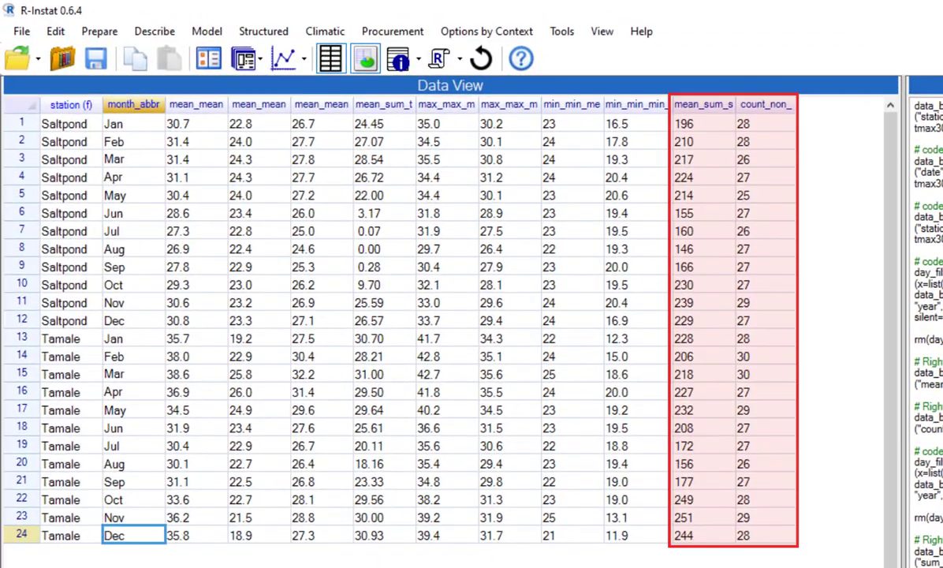